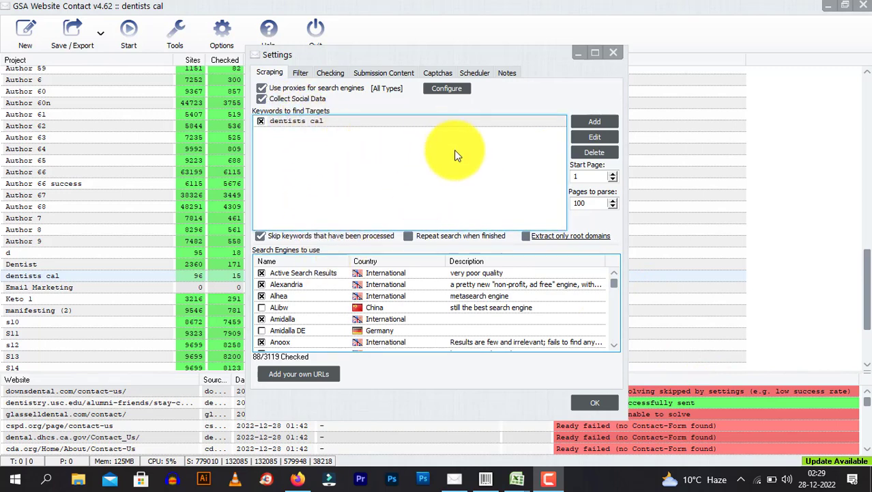
Switch to Semrush in Firefox and run a keyword overview for "dentist in california"
{"action": "left_click", "coordinate": [297, 478]}
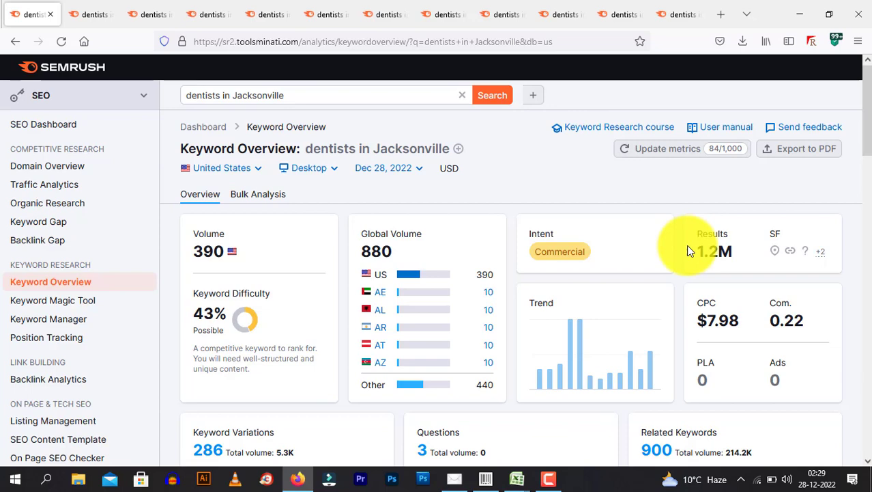
{"action": "scroll", "coordinate": [863, 133], "scroll_direction": "down", "scroll_amount": 5}
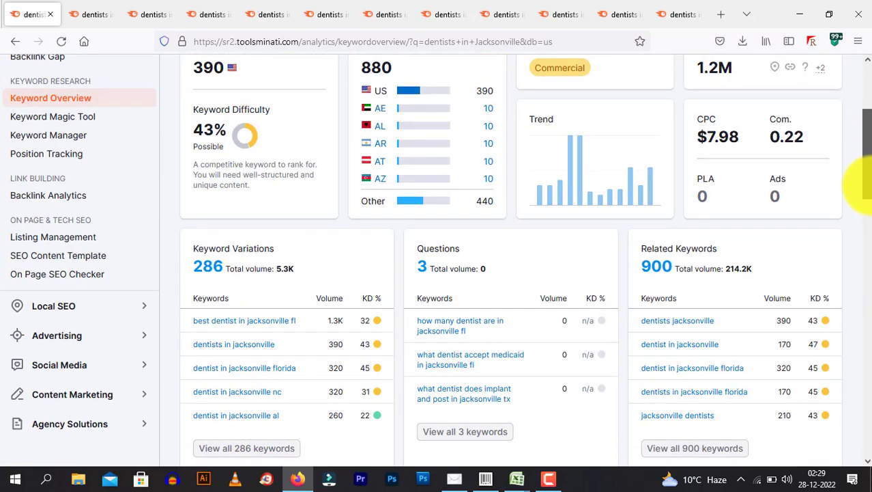
{"action": "scroll", "coordinate": [864, 178], "scroll_direction": "down", "scroll_amount": 14}
{"action": "scroll", "coordinate": [863, 208], "scroll_direction": "up", "scroll_amount": 9}
{"action": "scroll", "coordinate": [864, 212], "scroll_direction": "up", "scroll_amount": 10}
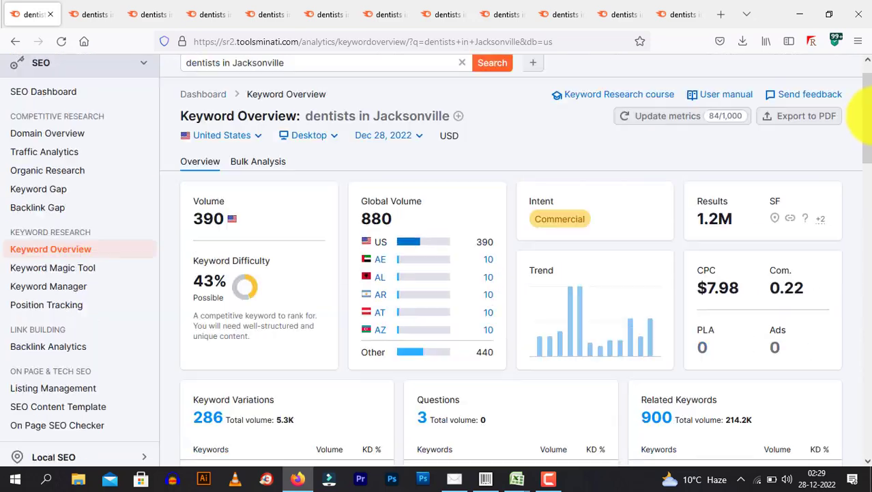
{"action": "left_click_drag", "start_coordinate": [299, 100], "coordinate": [132, 87]}
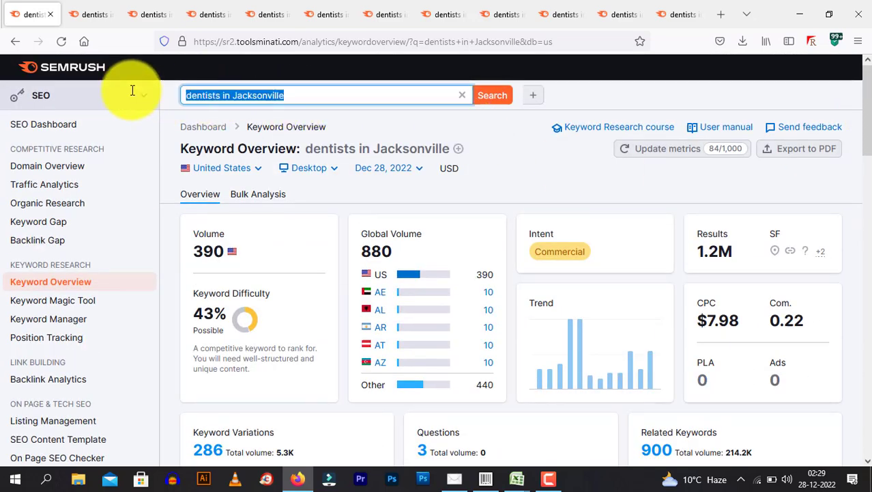
{"action": "type", "text": "de"}
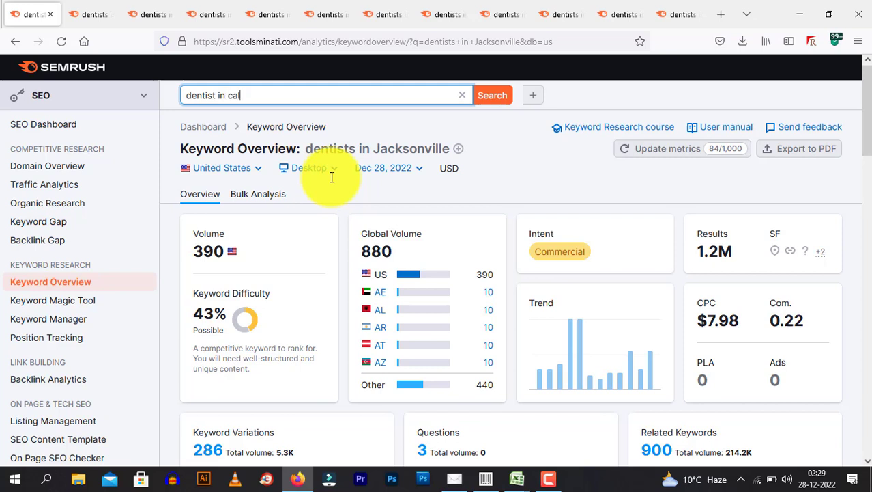
{"action": "left_click", "coordinate": [489, 98]}
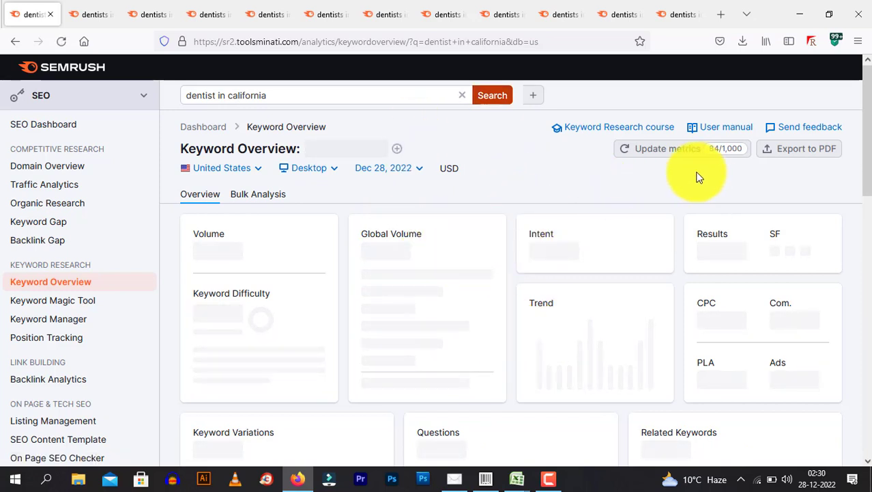
Export the SERP Analysis results for the California dentist keyword as an XLSX file
{"action": "scroll", "coordinate": [857, 144], "scroll_direction": "down", "scroll_amount": 2}
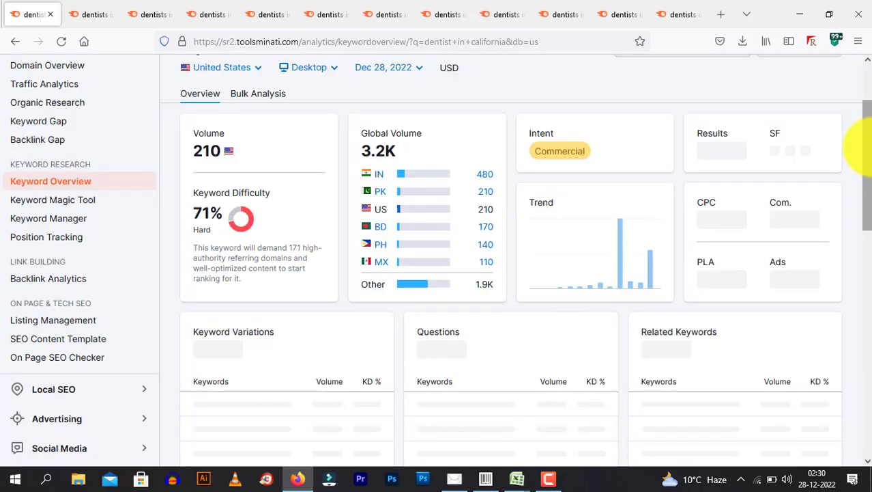
{"action": "left_click_drag", "start_coordinate": [864, 157], "coordinate": [851, 230]}
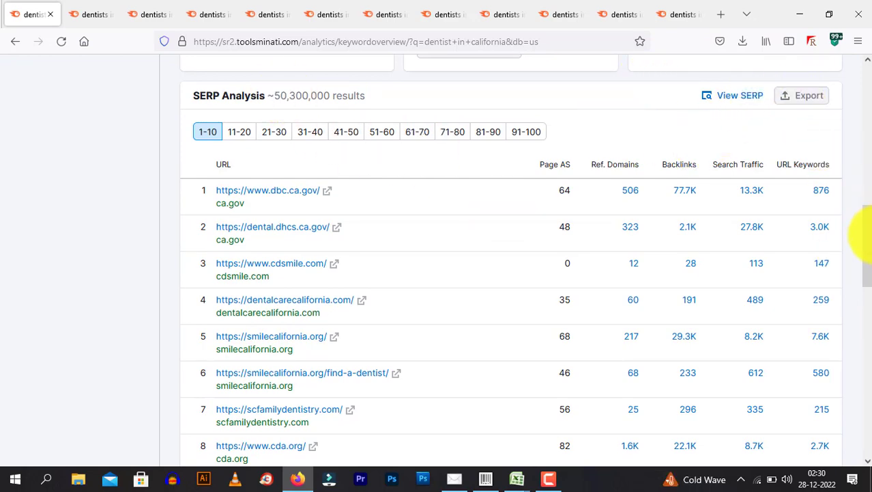
{"action": "mouse_move", "coordinate": [863, 230]}
{"action": "left_mouse_down"}
{"action": "mouse_move", "coordinate": [863, 322]}
{"action": "mouse_move", "coordinate": [863, 243]}
{"action": "left_mouse_up"}
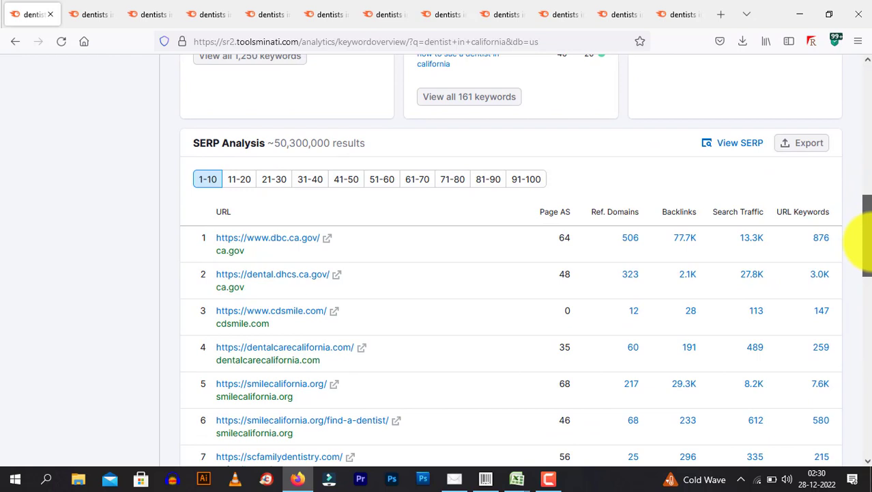
{"action": "left_click", "coordinate": [788, 149]}
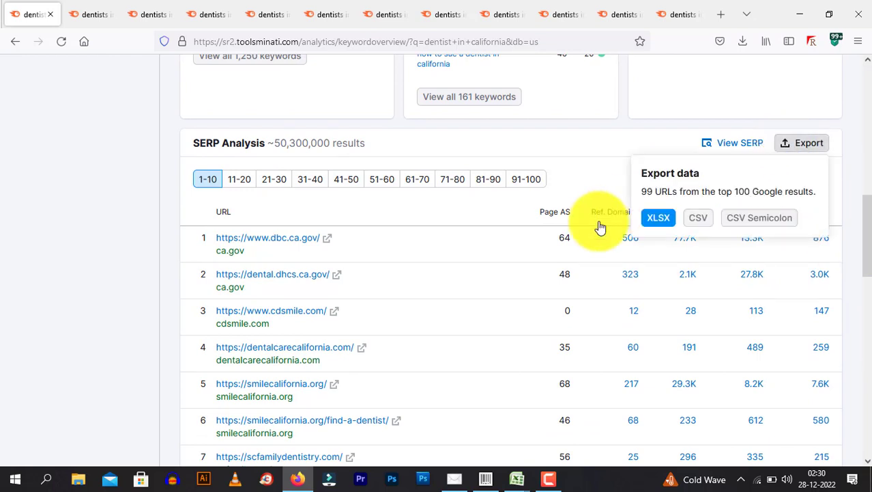
{"action": "left_click", "coordinate": [666, 219]}
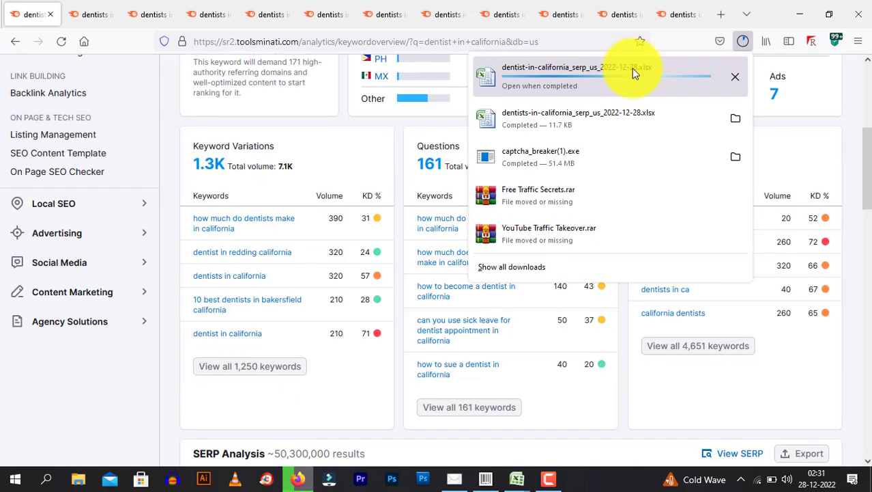
Open the downloaded dentist-in-california_serp_us_2022-12-28 workbook in Excel and widen the Domain and URL columns
{"action": "left_click", "coordinate": [618, 80]}
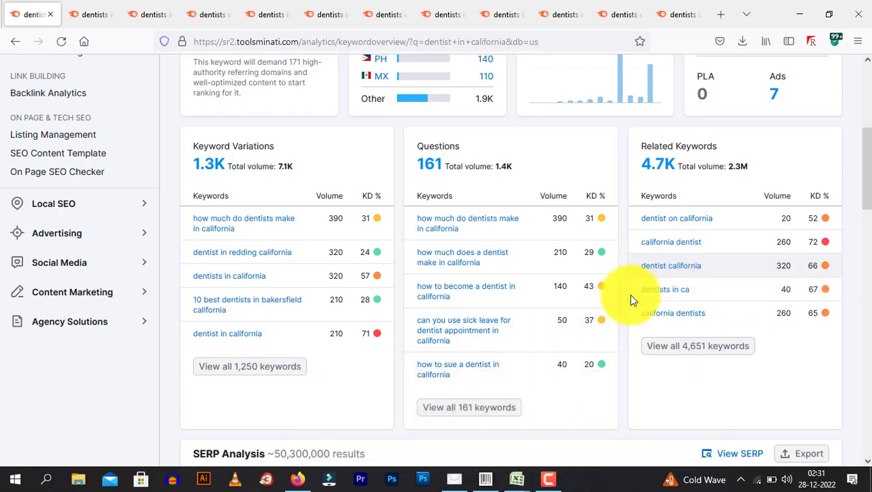
{"action": "mouse_move", "coordinate": [522, 476]}
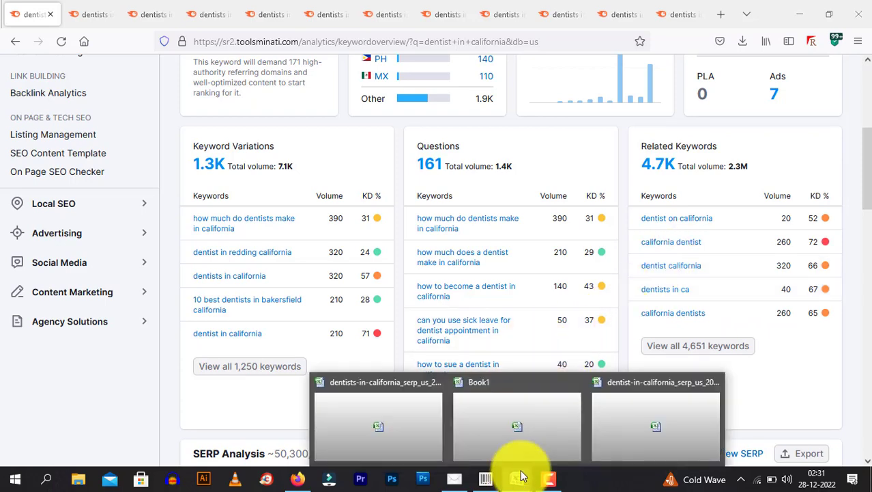
{"action": "left_click", "coordinate": [652, 425]}
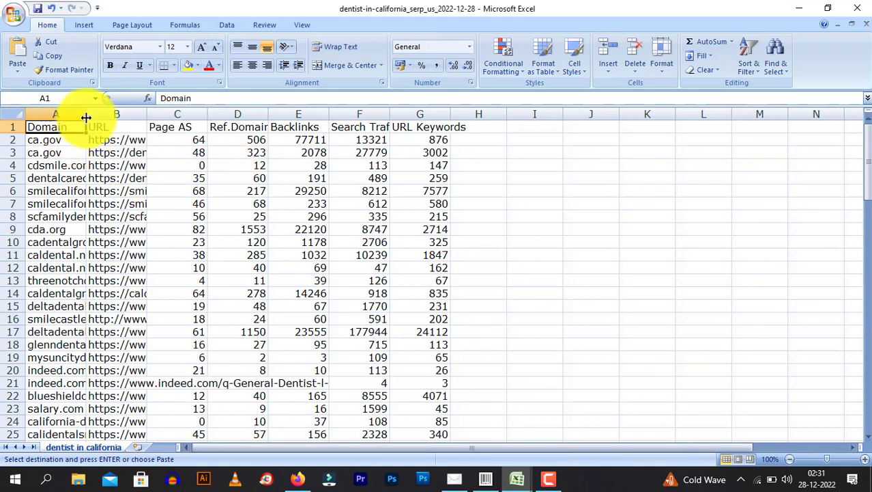
{"action": "double_click", "coordinate": [86, 114]}
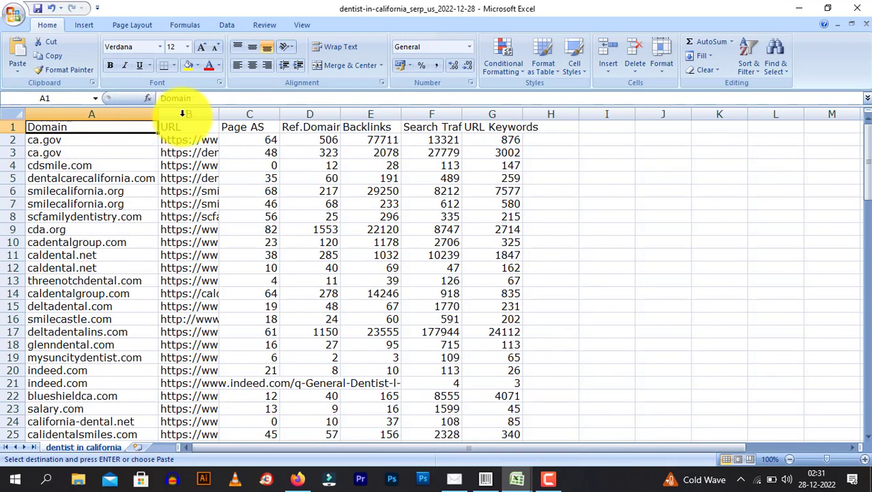
{"action": "double_click", "coordinate": [221, 113]}
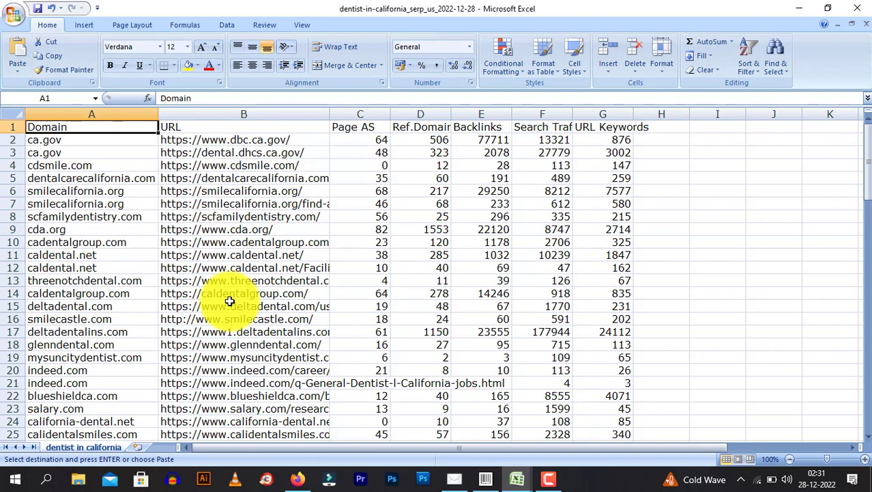
{"action": "left_click_drag", "start_coordinate": [329, 114], "coordinate": [428, 116]}
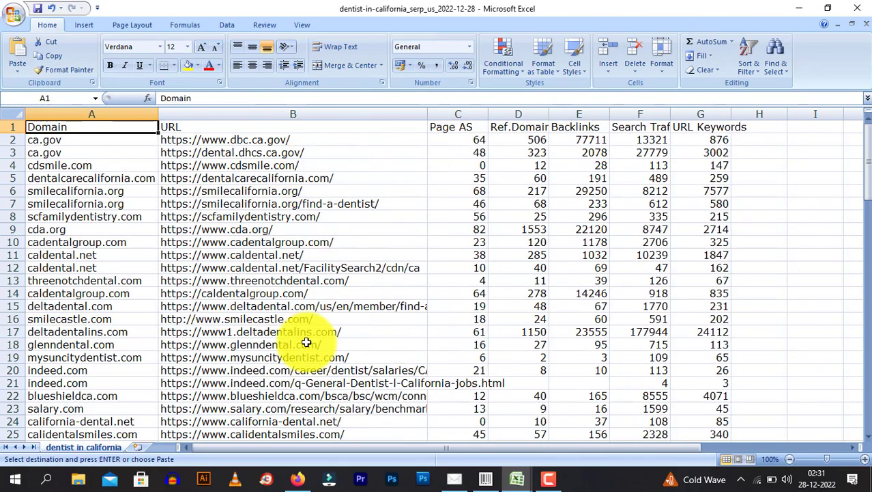
Copy all the domains in cells A2 to A100, leaving out the header
{"action": "left_click", "coordinate": [304, 344]}
{"action": "left_click_drag", "start_coordinate": [92, 139], "coordinate": [97, 417]}
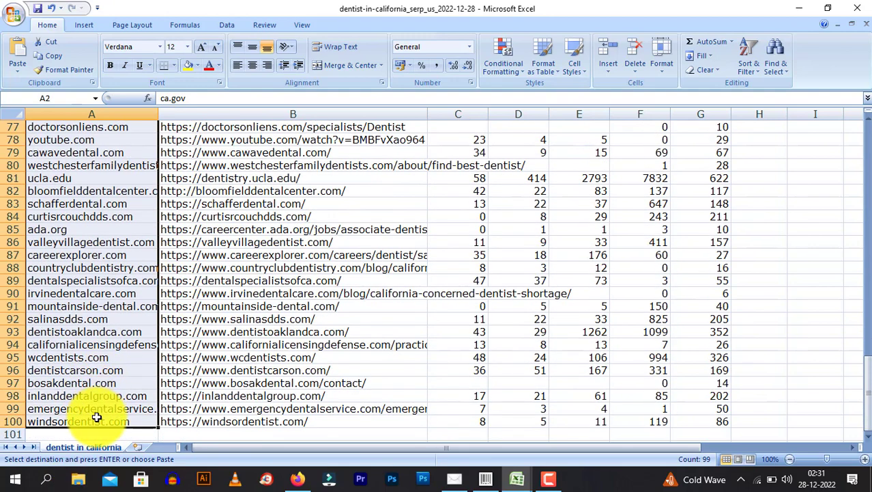
{"action": "key", "text": "ctrl+c"}
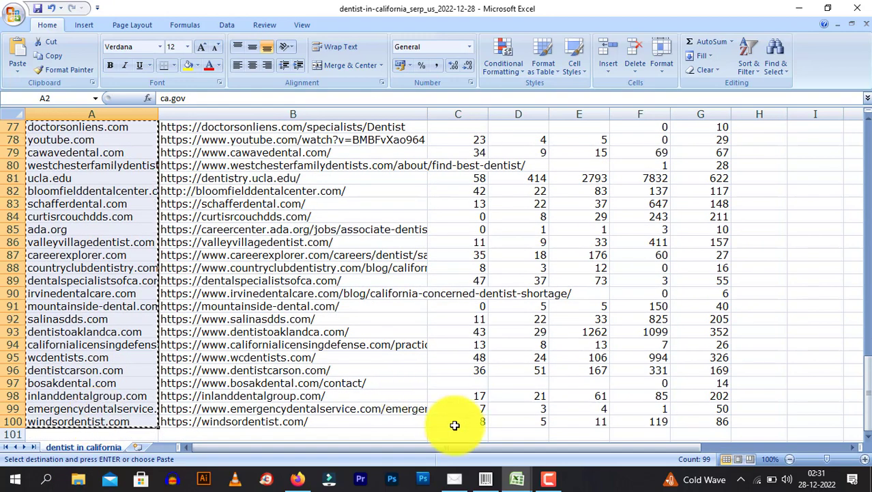
Switch to GSA Website Contact, close the open project settings, and create a new project named d1
{"action": "left_click", "coordinate": [456, 485]}
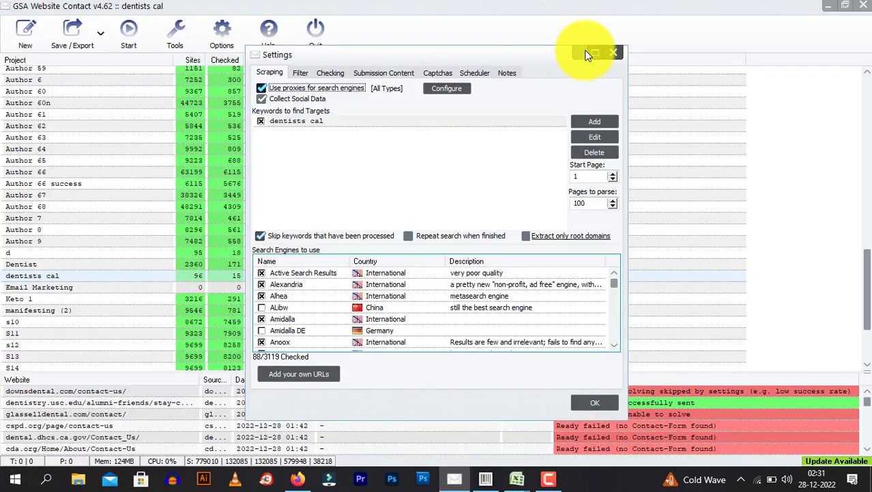
{"action": "left_click", "coordinate": [607, 49]}
{"action": "left_click", "coordinate": [24, 41]}
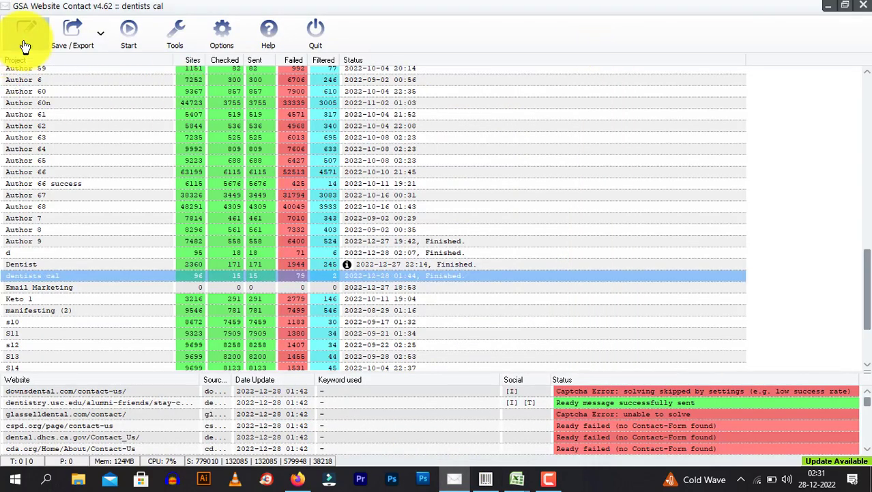
{"action": "type", "text": "d1"}
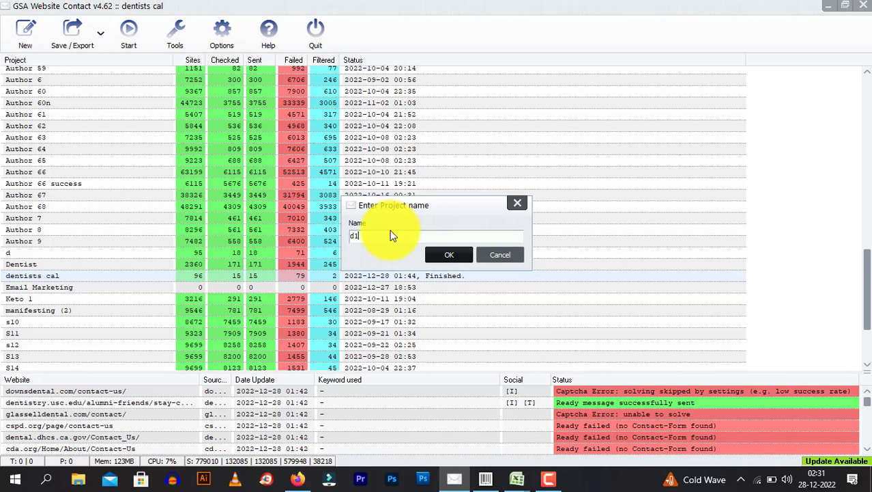
{"action": "key", "text": "Return"}
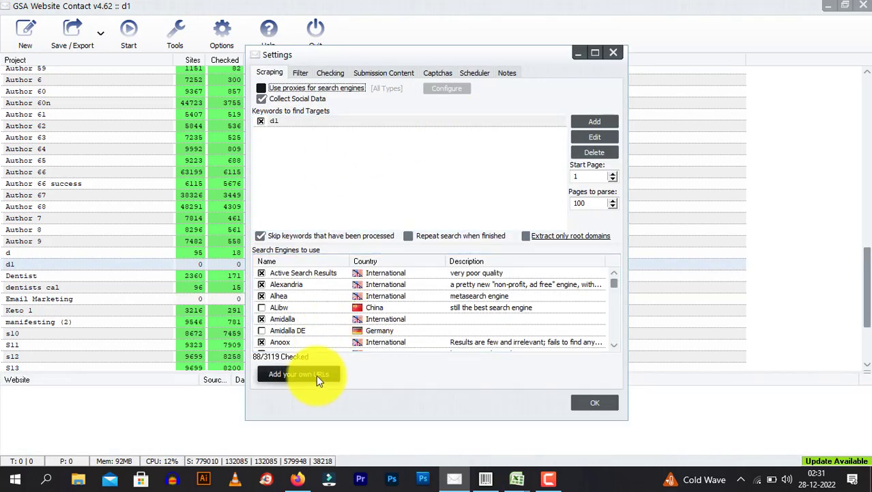
Close the new project's settings and import the copied domains into project d1 from the clipboard
{"action": "left_click", "coordinate": [316, 374]}
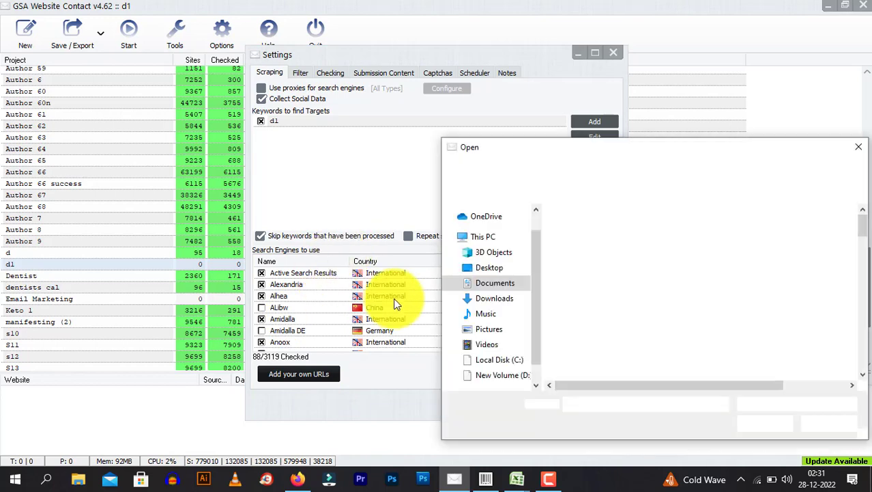
{"action": "left_click", "coordinate": [861, 147]}
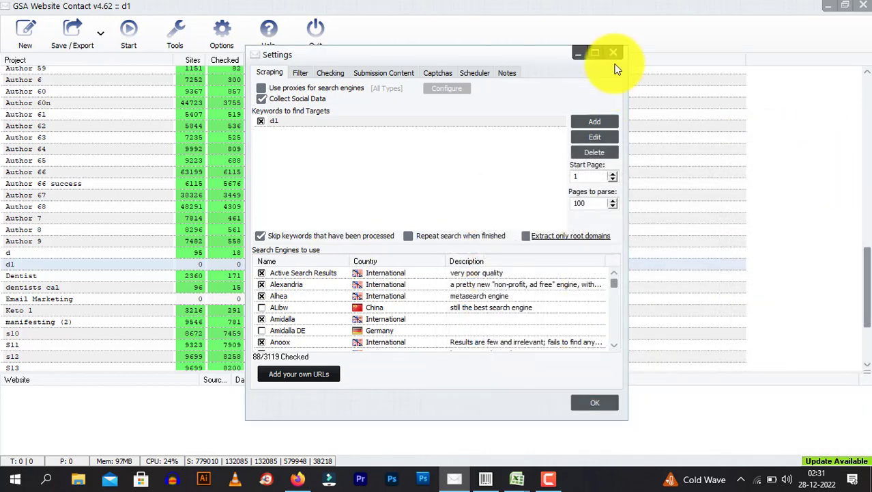
{"action": "left_click", "coordinate": [613, 53]}
{"action": "right_click", "coordinate": [43, 264]}
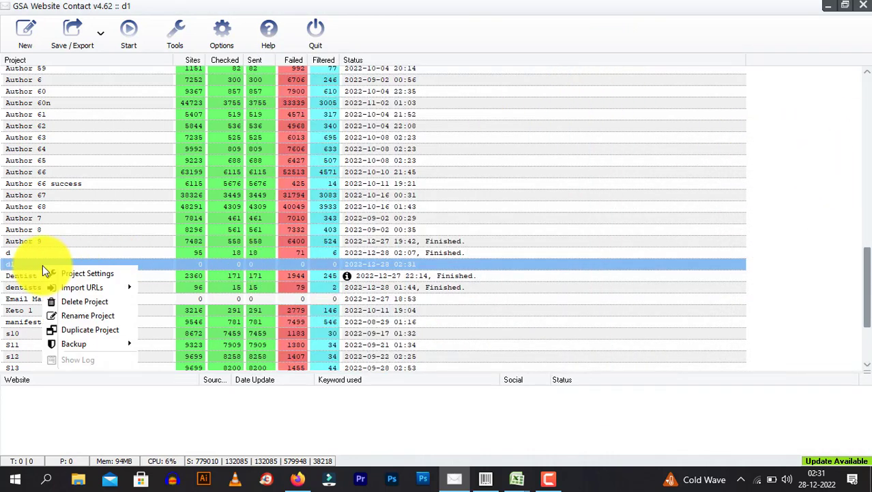
{"action": "mouse_move", "coordinate": [95, 287]}
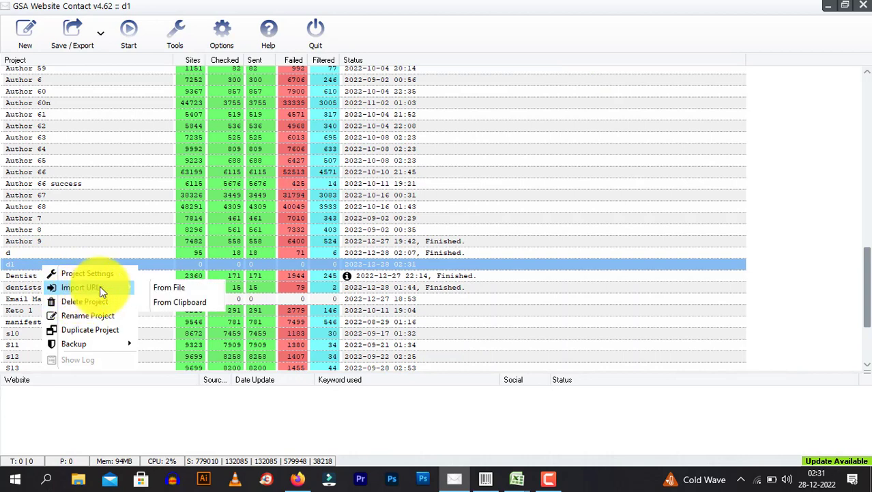
{"action": "left_click", "coordinate": [183, 301]}
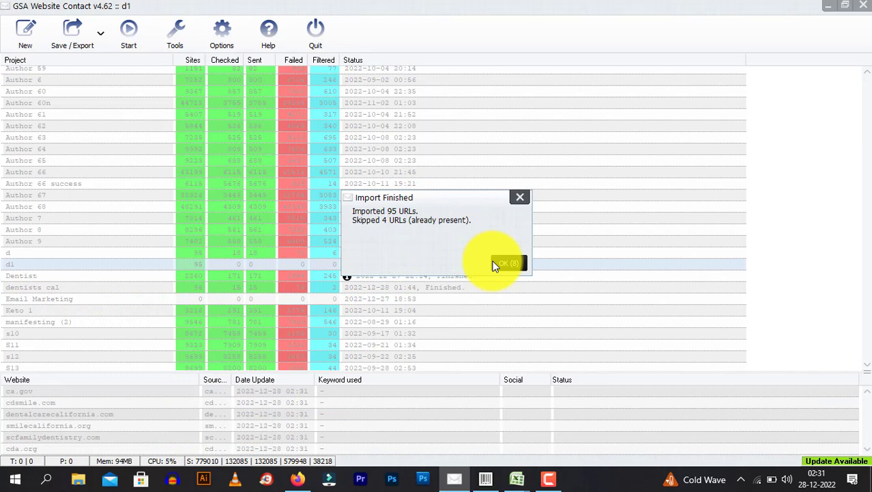
{"action": "left_click", "coordinate": [506, 262]}
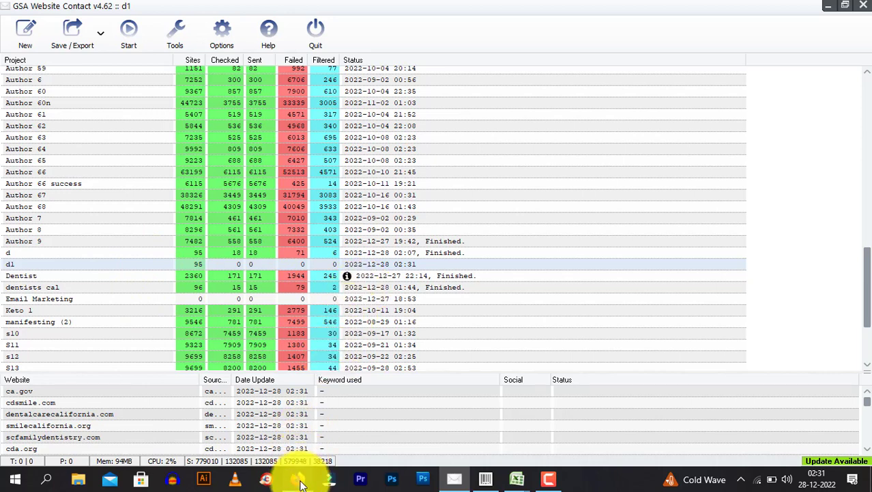
Switch back to Semrush in Firefox and open Bulk Analysis for the keyword "dentist in california"
{"action": "mouse_move", "coordinate": [296, 477]}
{"action": "left_click", "coordinate": [278, 432]}
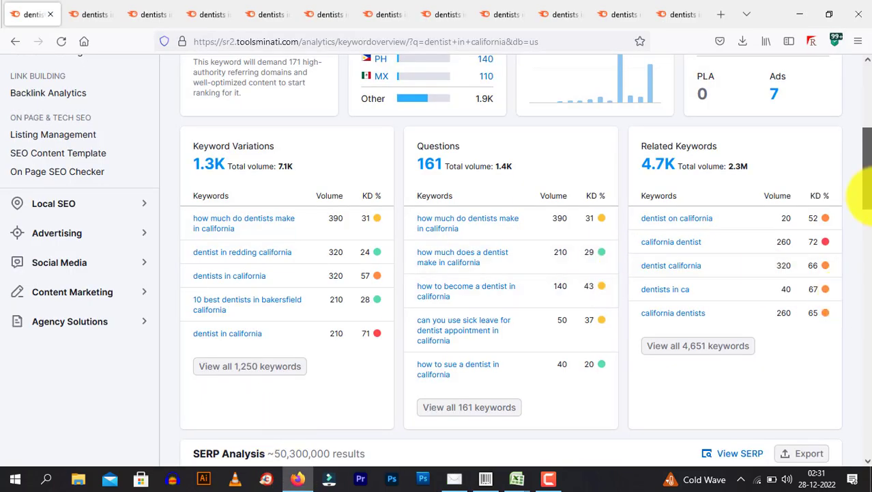
{"action": "left_click_drag", "start_coordinate": [866, 172], "coordinate": [858, 107]}
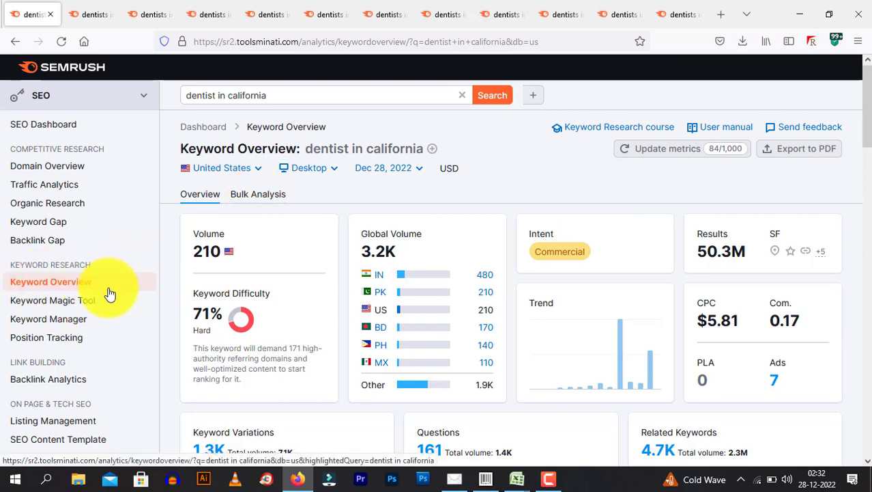
{"action": "left_click", "coordinate": [259, 196]}
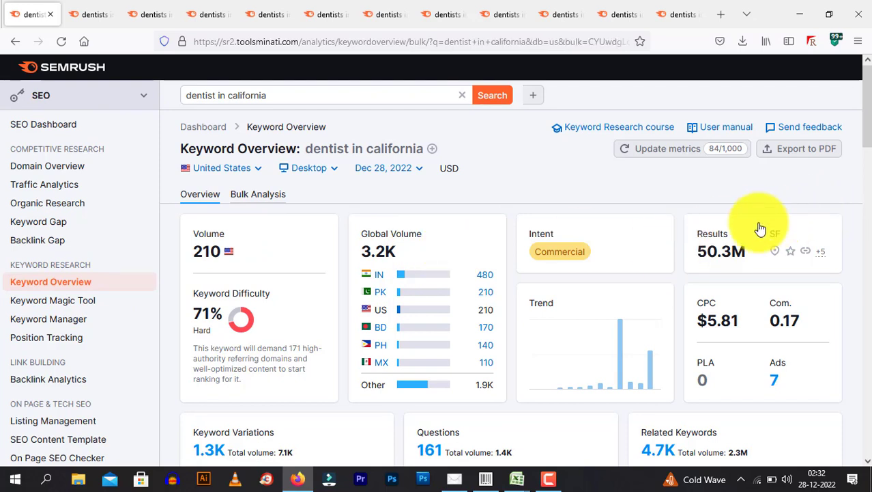
{"action": "left_click", "coordinate": [305, 258]}
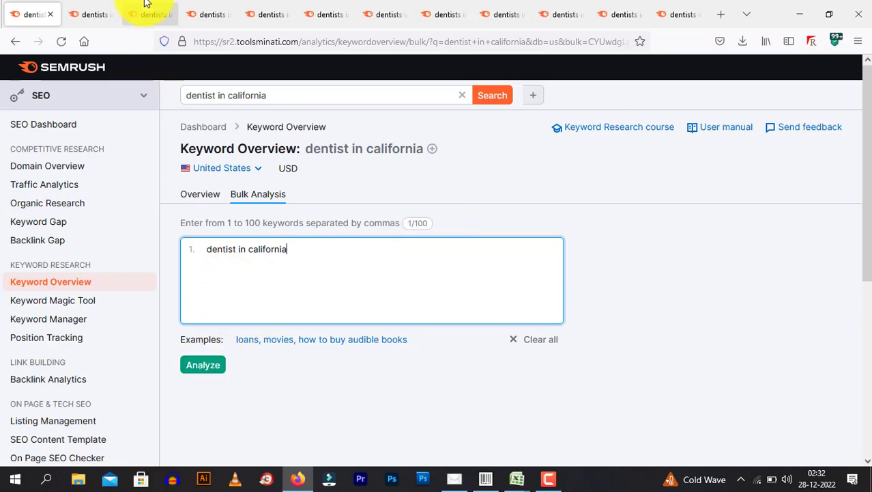
Look through the already opened Keyword Overview reports for "dentists in Orlando" and "dentists in Jacksonville"
{"action": "left_click", "coordinate": [99, 8]}
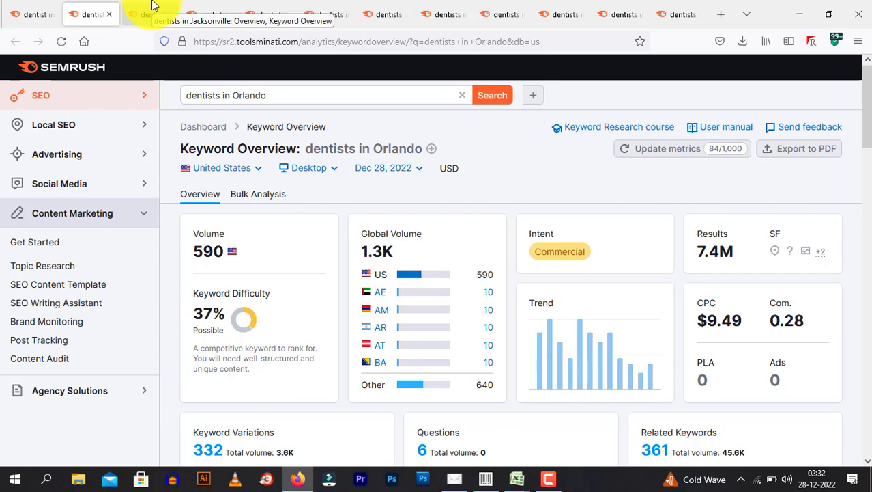
{"action": "left_click", "coordinate": [153, 5]}
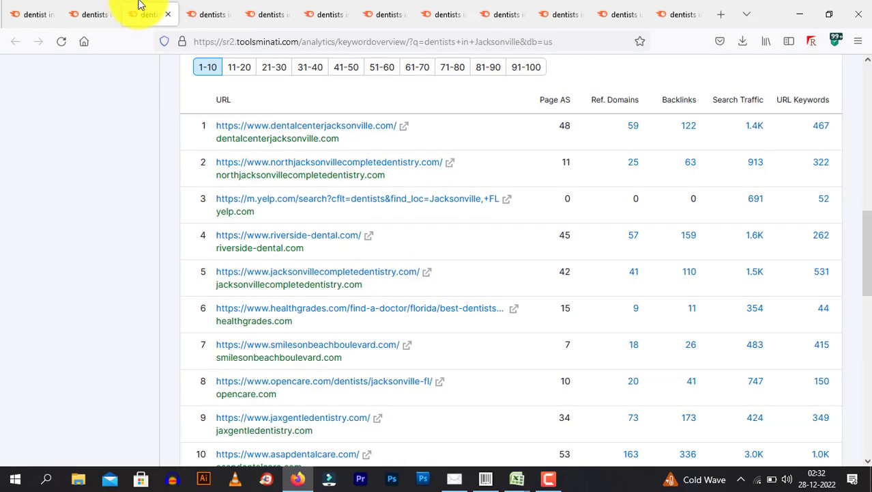
{"action": "left_click", "coordinate": [90, 9]}
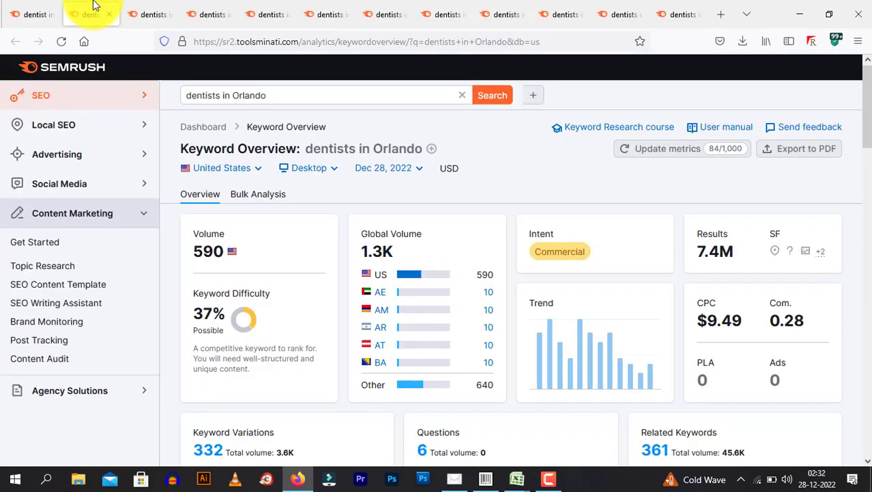
{"action": "left_click", "coordinate": [154, 11]}
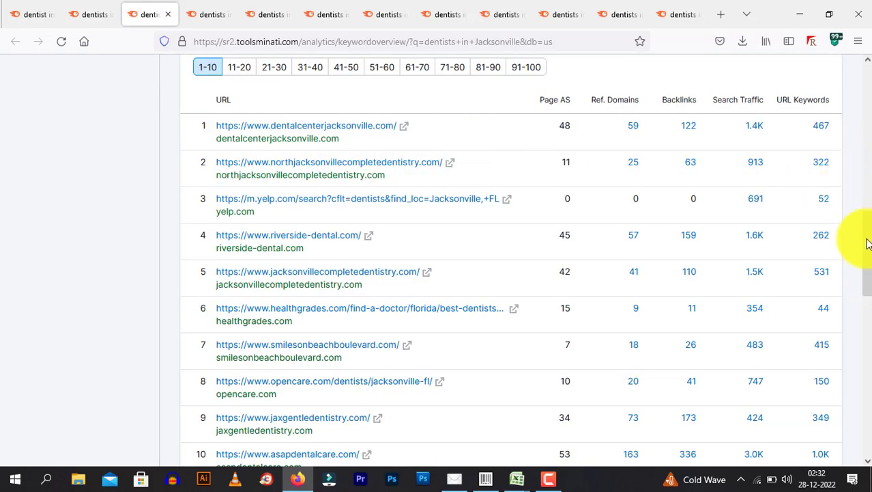
{"action": "scroll", "coordinate": [860, 205], "scroll_direction": "up", "scroll_amount": 7}
{"action": "scroll", "coordinate": [862, 164], "scroll_direction": "down", "scroll_amount": 5}
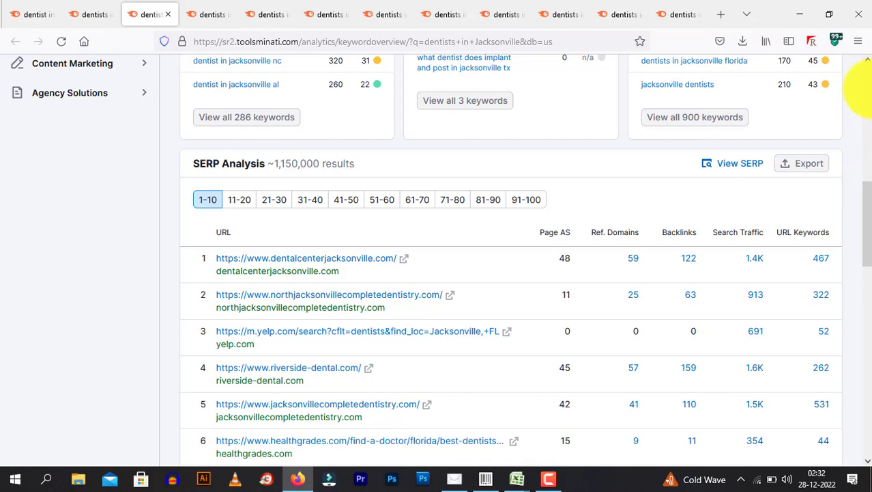
{"action": "scroll", "coordinate": [857, 194], "scroll_direction": "up", "scroll_amount": 7}
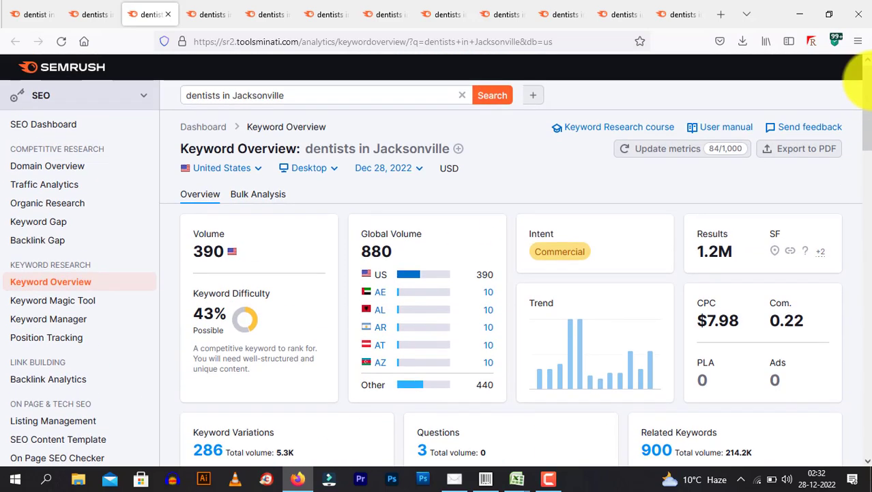
Examine the SERP Analysis list of ranking websites and the overview metrics for "dentists in Jacksonville"
{"action": "left_click", "coordinate": [201, 9]}
{"action": "left_click", "coordinate": [146, 11]}
{"action": "scroll", "coordinate": [506, 148], "scroll_direction": "down", "scroll_amount": 5}
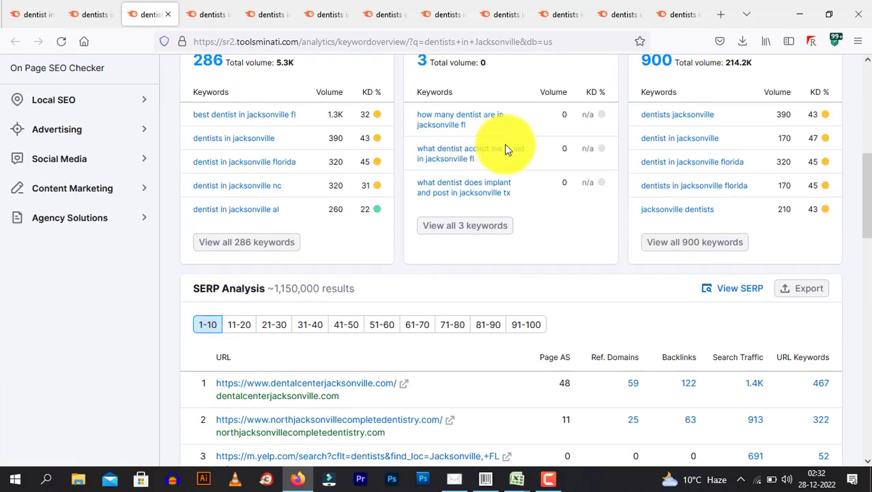
{"action": "scroll", "coordinate": [857, 225], "scroll_direction": "down", "scroll_amount": 4}
{"action": "scroll", "coordinate": [866, 246], "scroll_direction": "up", "scroll_amount": 2}
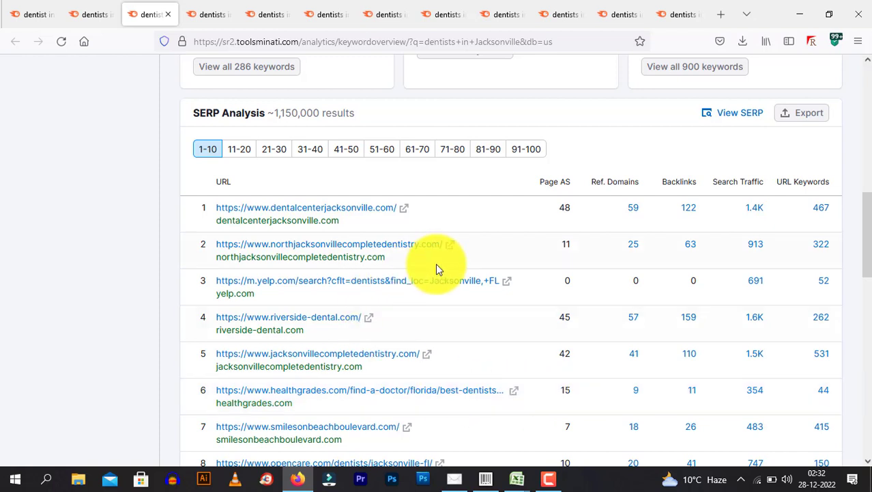
{"action": "left_click_drag", "start_coordinate": [866, 263], "coordinate": [865, 141]}
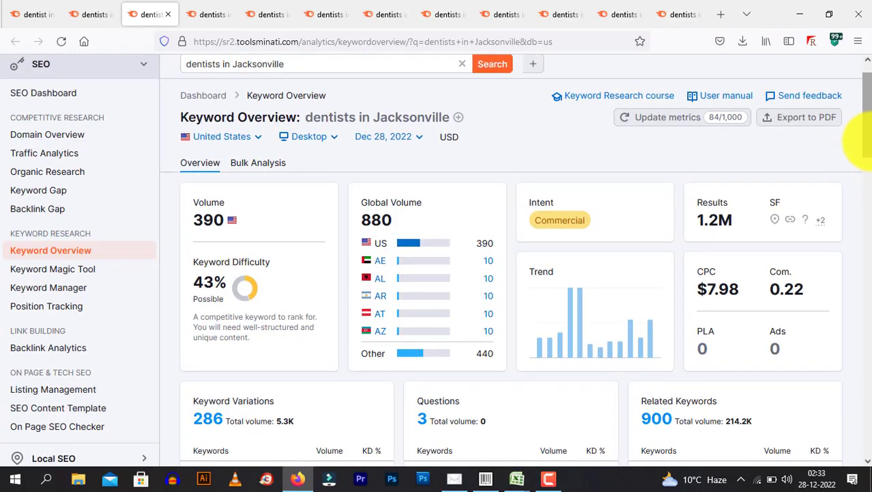
{"action": "scroll", "coordinate": [861, 137], "scroll_direction": "up", "scroll_amount": 1}
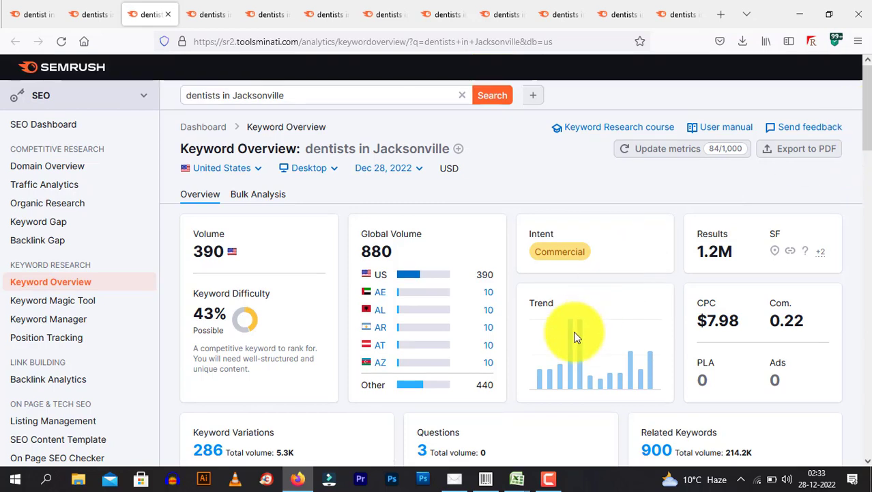